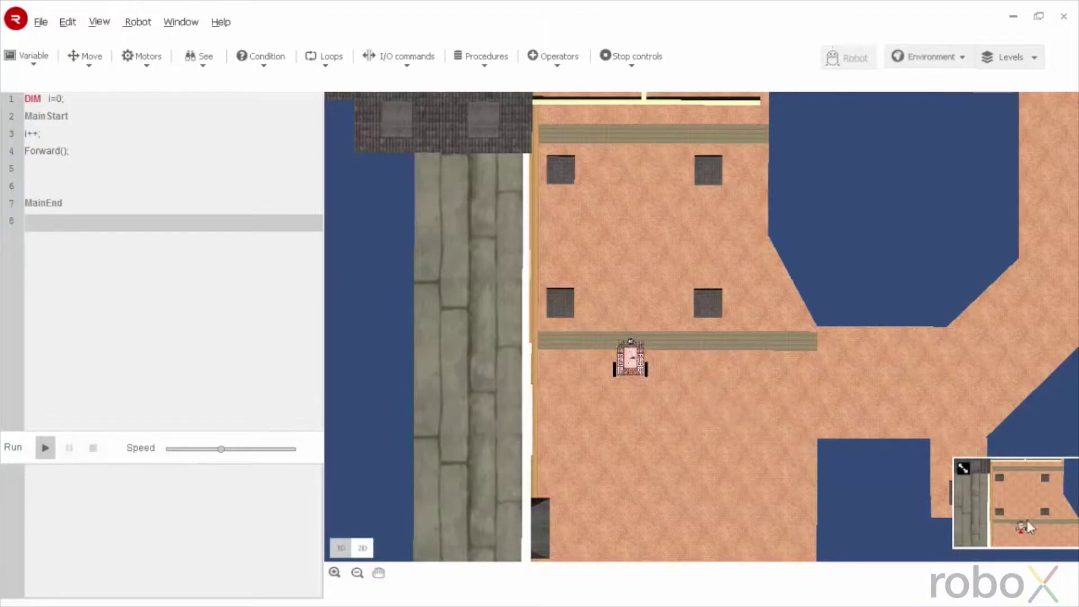
Bring up the Level-1 brief about reaching the four grey points with timed movement
click(960, 468)
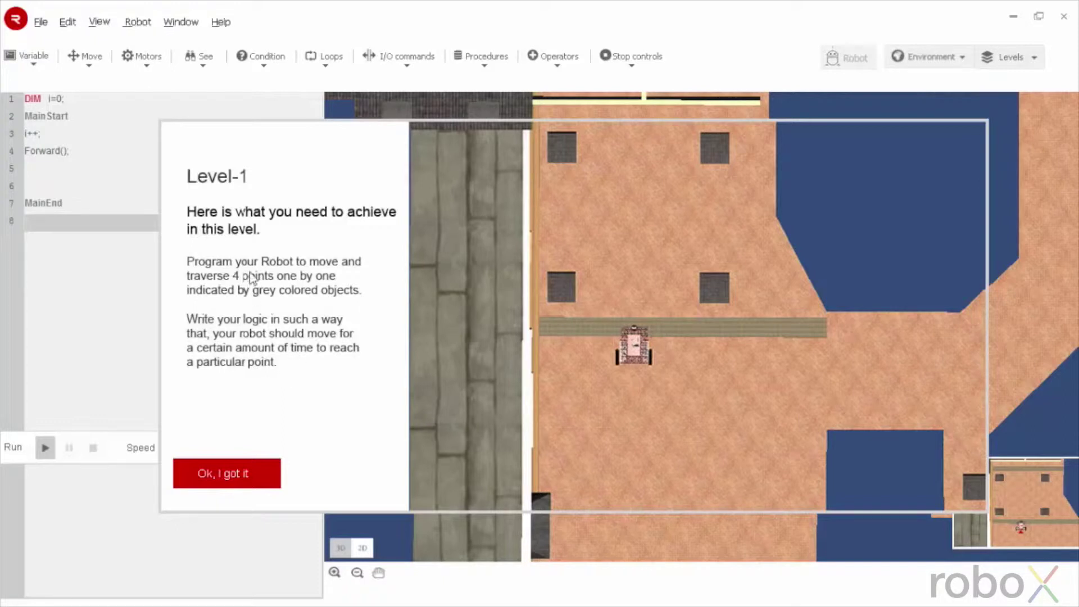
Close the Level-1 brief and toggle the simulation from 3D to 2D and back to 3D
click(226, 482)
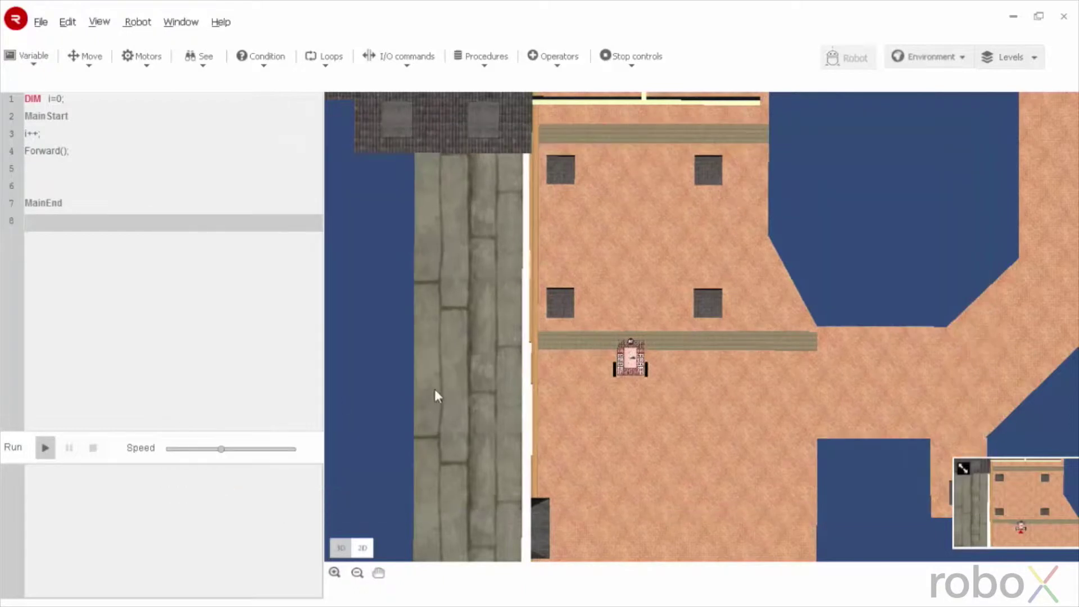
click(345, 553)
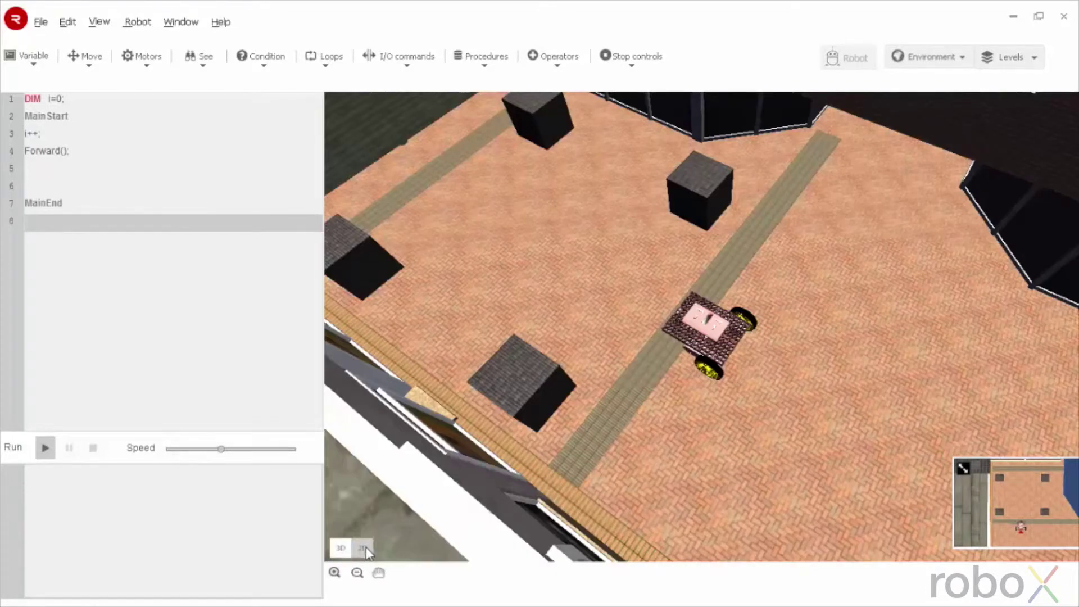
click(365, 549)
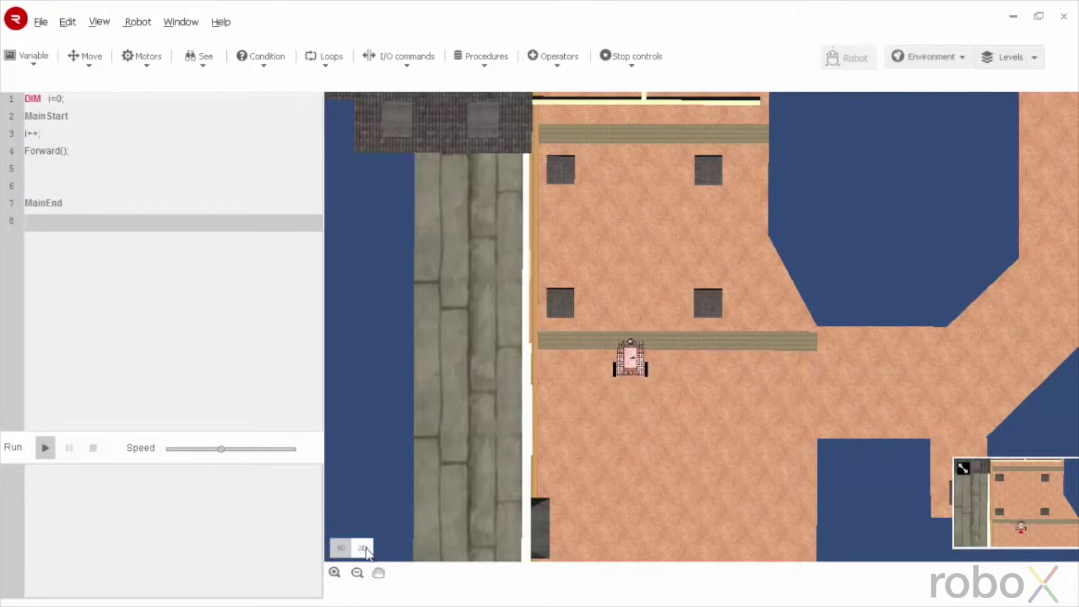
click(342, 549)
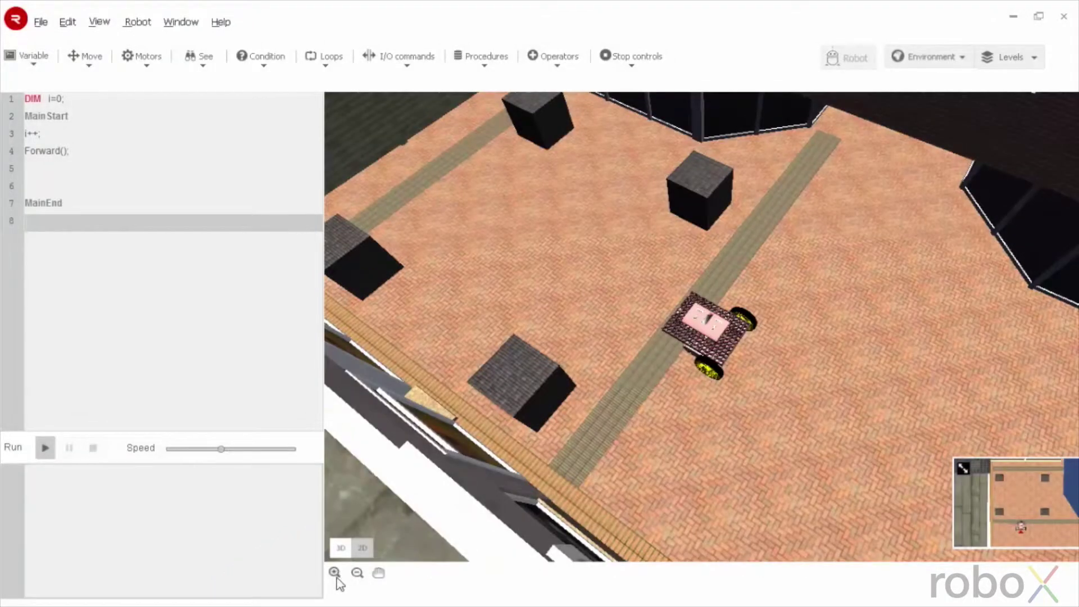
click(338, 579)
click(337, 579)
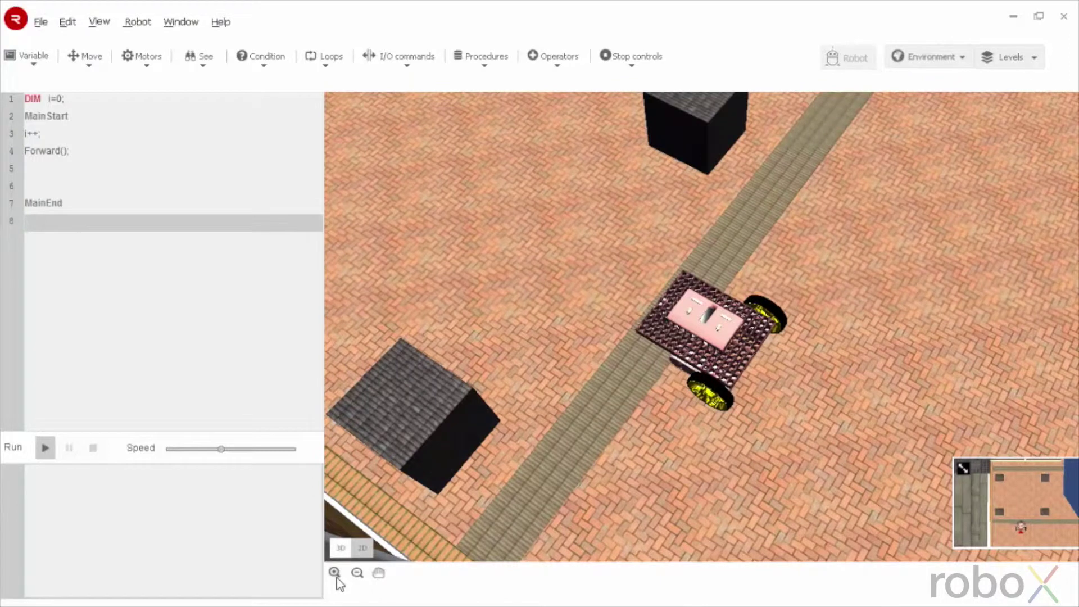
click(357, 574)
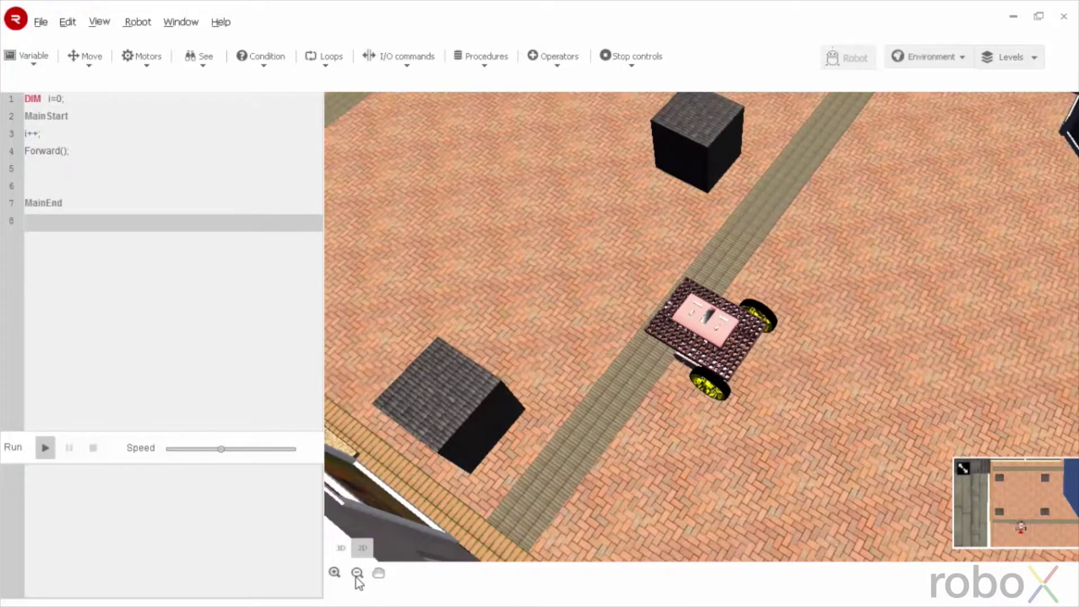
click(356, 576)
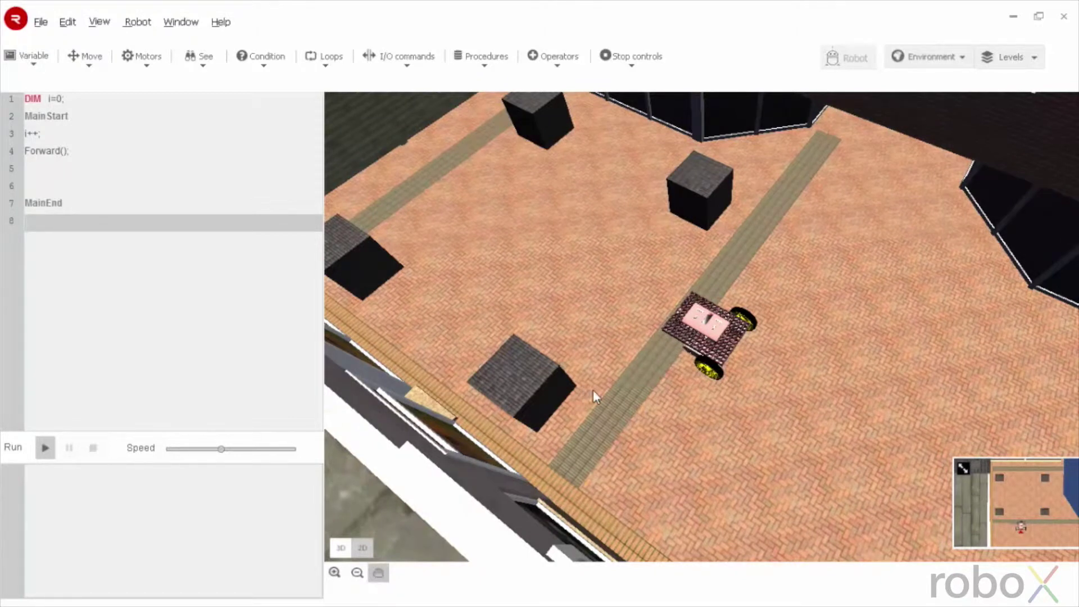
mouse_move(629, 414)
mouse_down()
mouse_move(594, 433)
mouse_move(543, 366)
mouse_move(540, 284)
mouse_up()
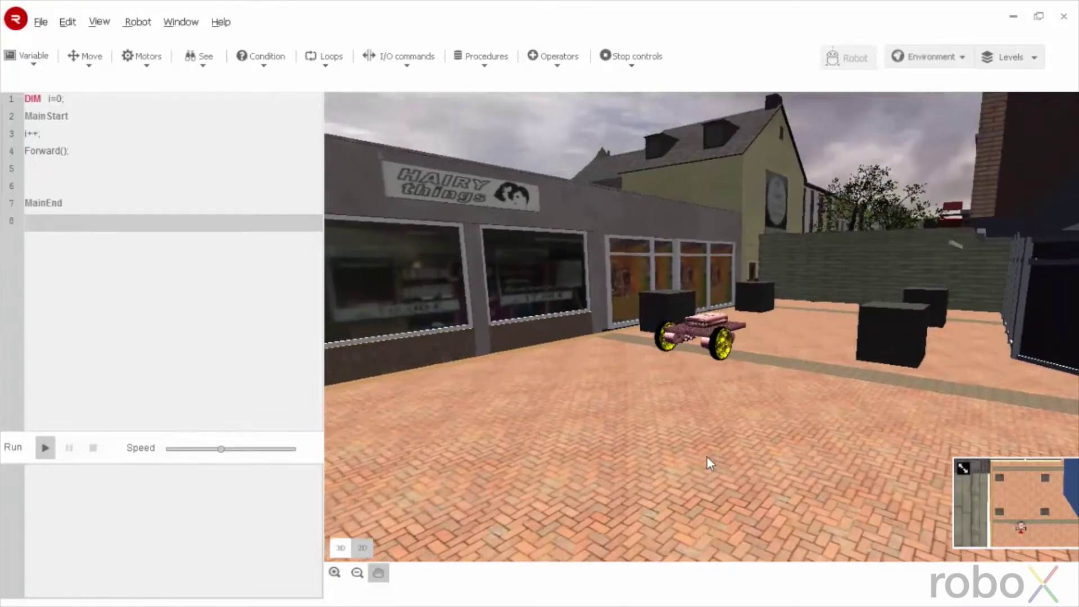
mouse_move(707, 456)
mouse_down()
mouse_move(526, 426)
mouse_move(552, 426)
mouse_up()
mouse_move(750, 468)
mouse_down()
mouse_move(716, 488)
mouse_move(616, 451)
mouse_move(646, 510)
mouse_move(655, 565)
mouse_move(689, 543)
mouse_up()
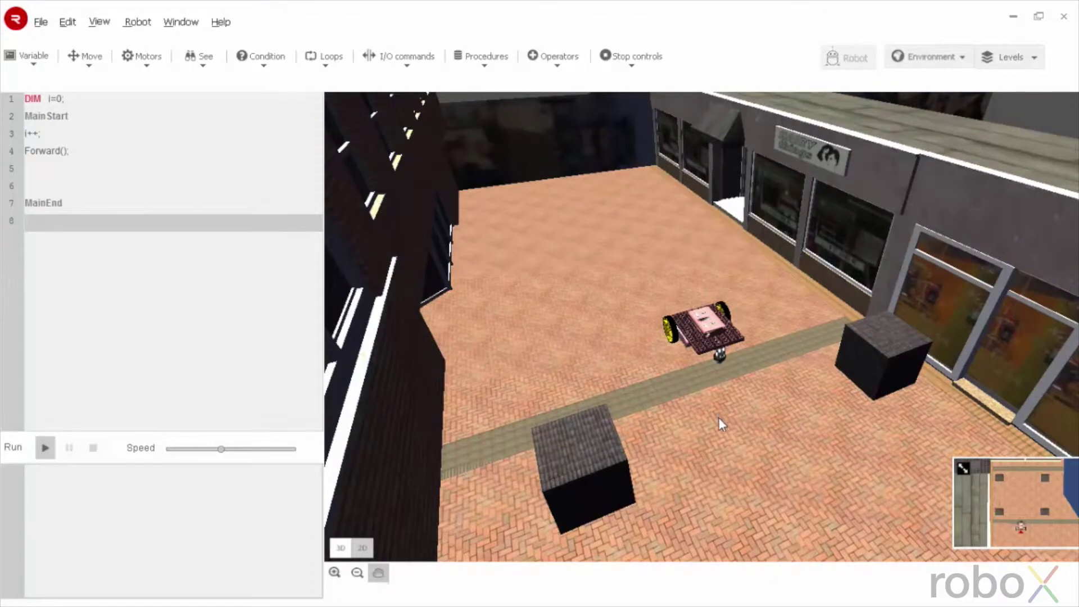
mouse_move(720, 417)
mouse_down()
mouse_move(697, 570)
mouse_move(690, 495)
mouse_move(707, 377)
mouse_move(683, 521)
mouse_up()
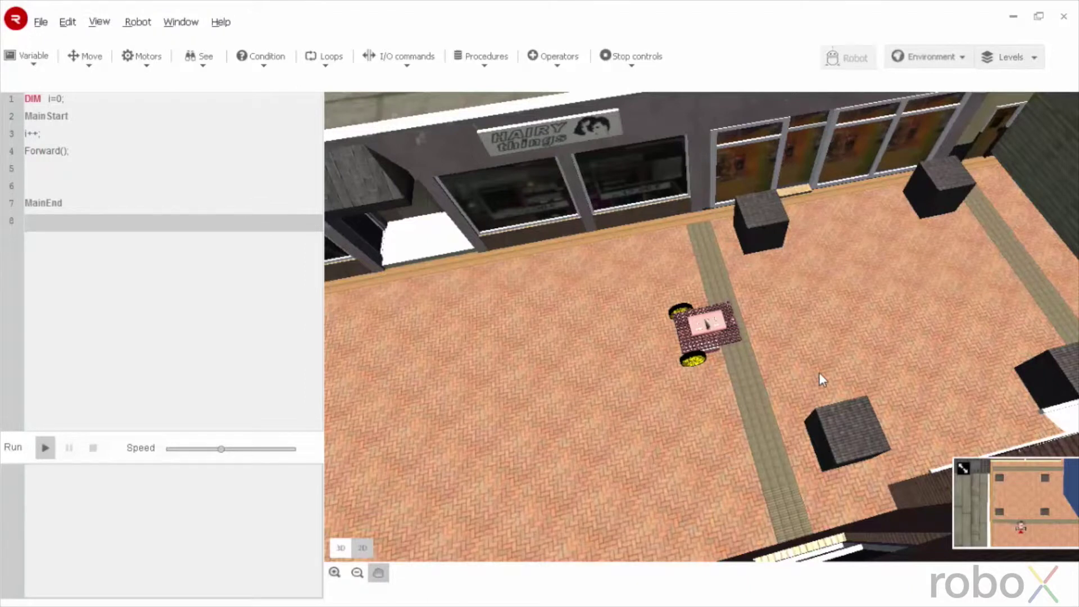
mouse_move(819, 373)
mouse_down()
mouse_move(761, 467)
mouse_move(711, 480)
mouse_up()
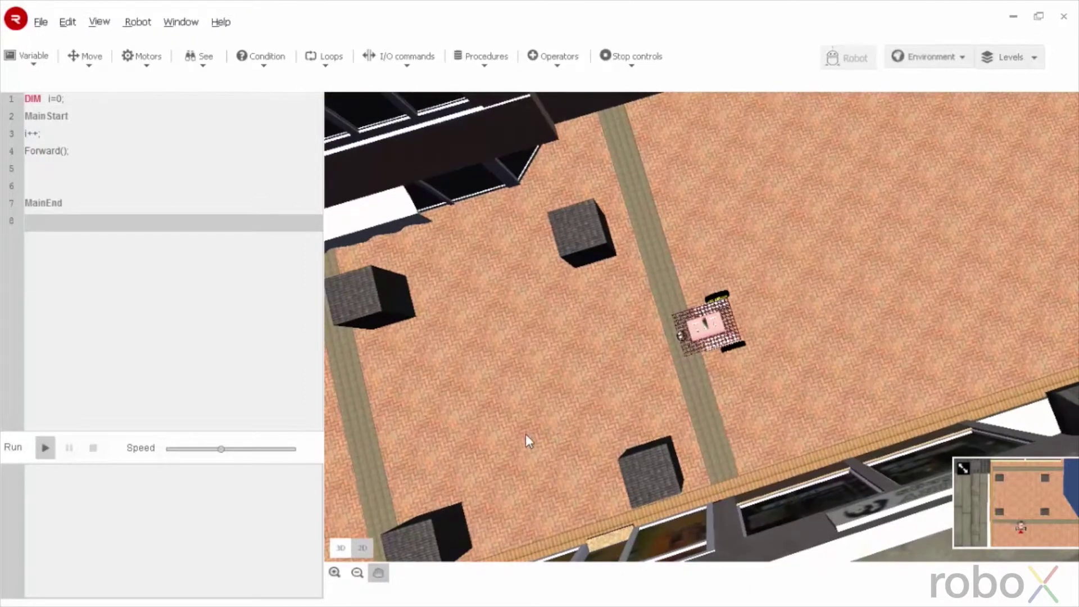
click(378, 573)
click(336, 577)
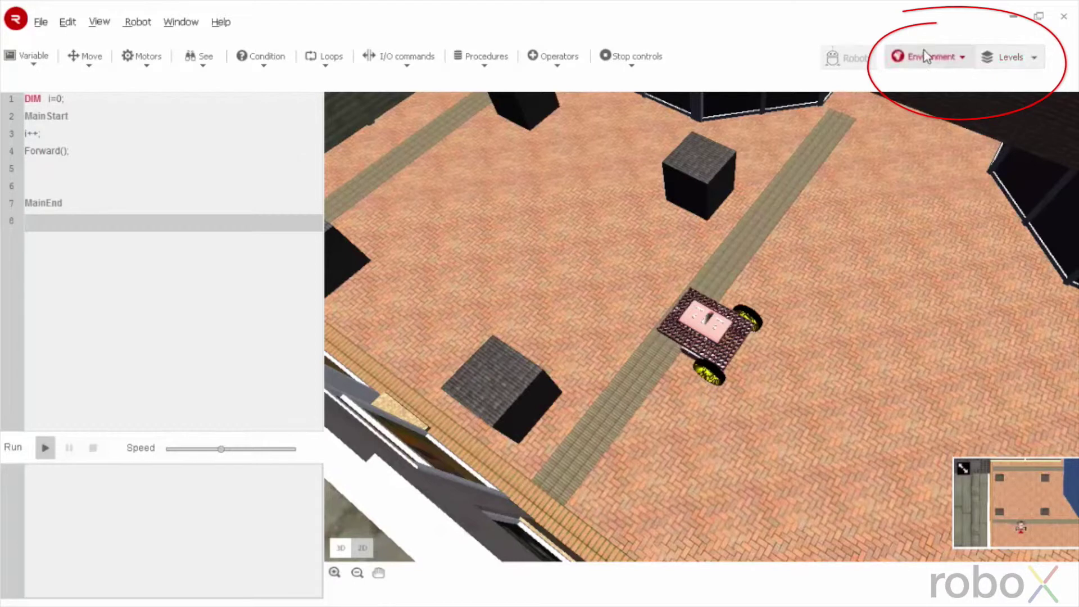
Load another level from the Levels list, replacing Level-1 with the town-square arena
click(1009, 59)
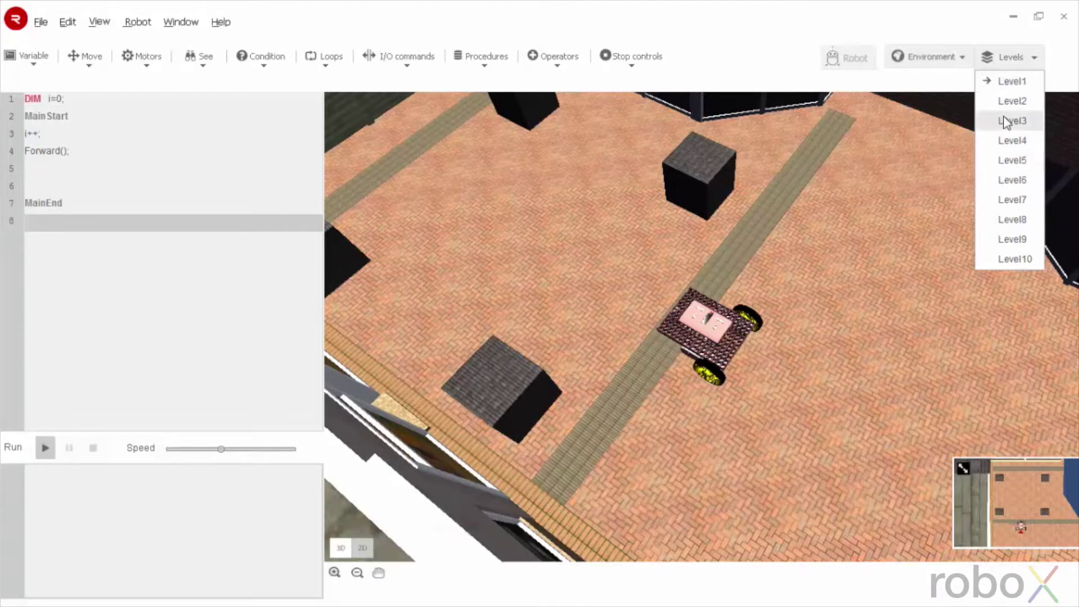
click(1000, 160)
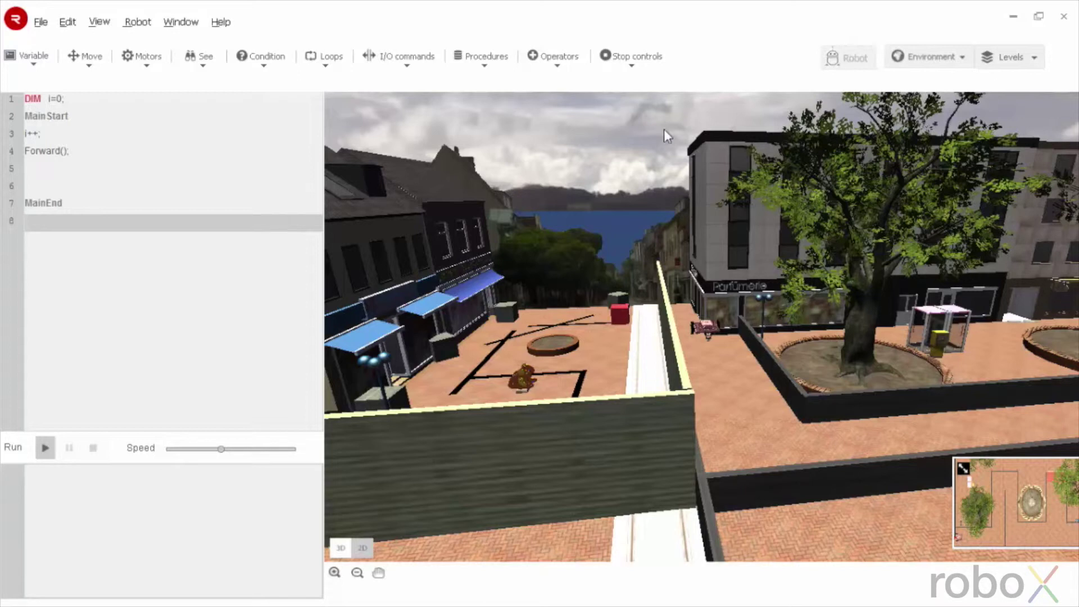
Show the Environment list with its DefaultCity and 'my' options
click(925, 55)
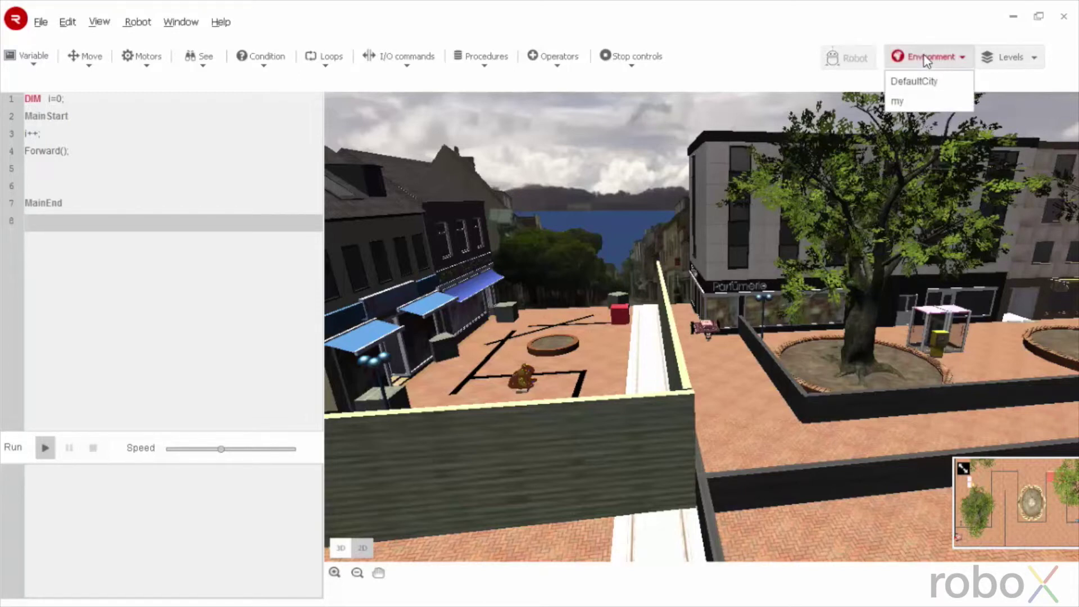
Open the empty one-by-one Custom Arena editor from the Window menu, then start closing it
click(954, 89)
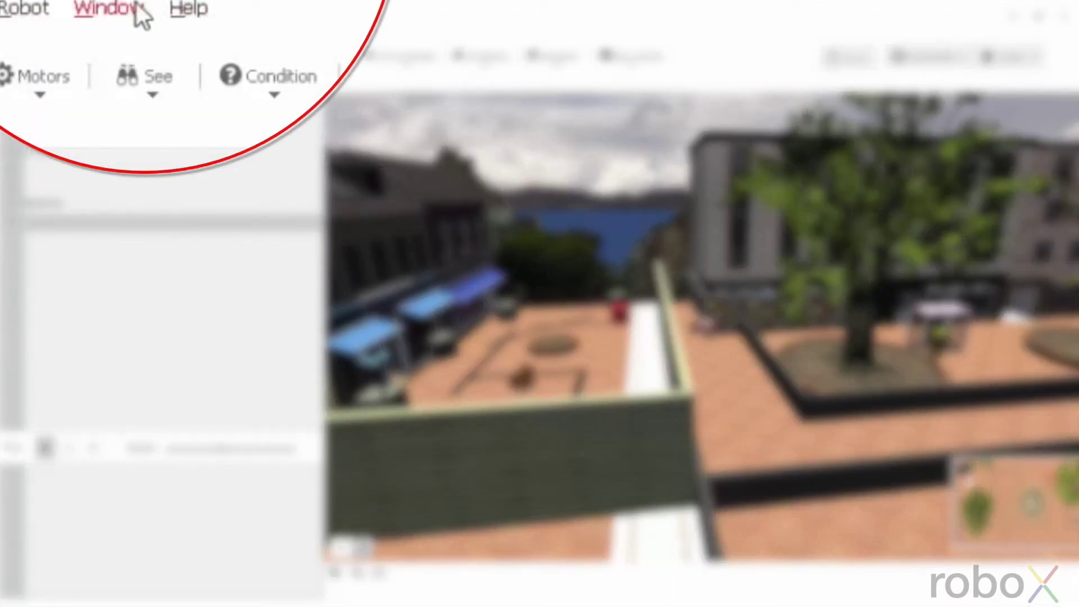
click(138, 14)
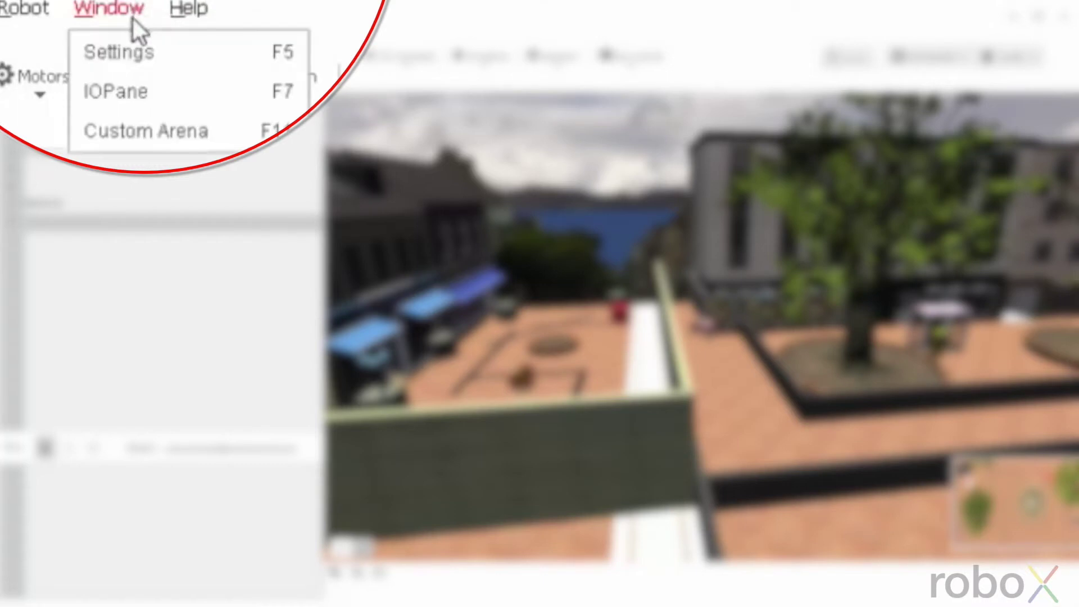
click(135, 135)
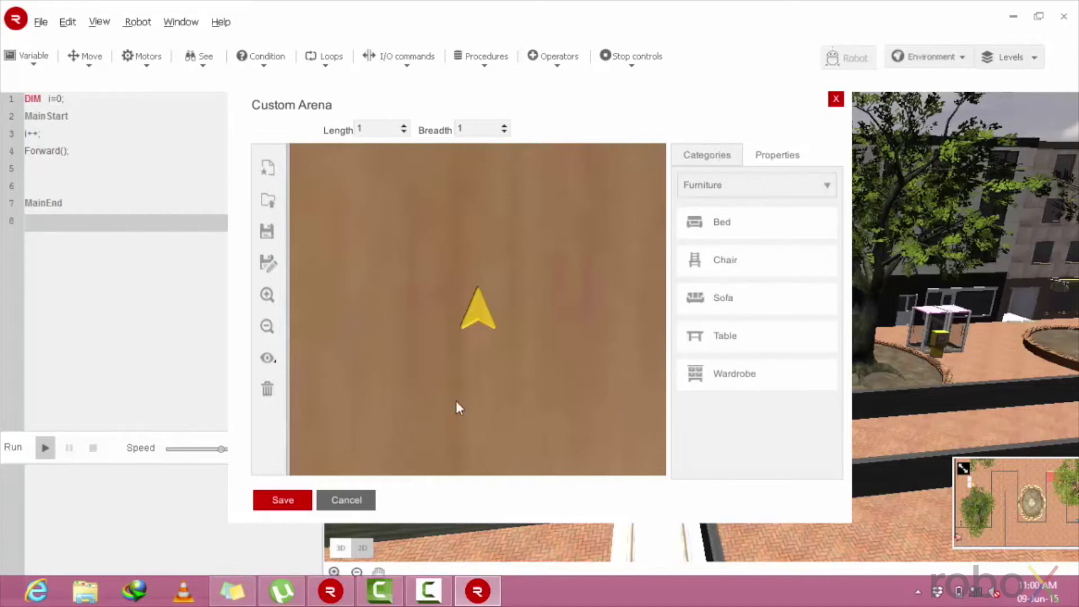
click(837, 100)
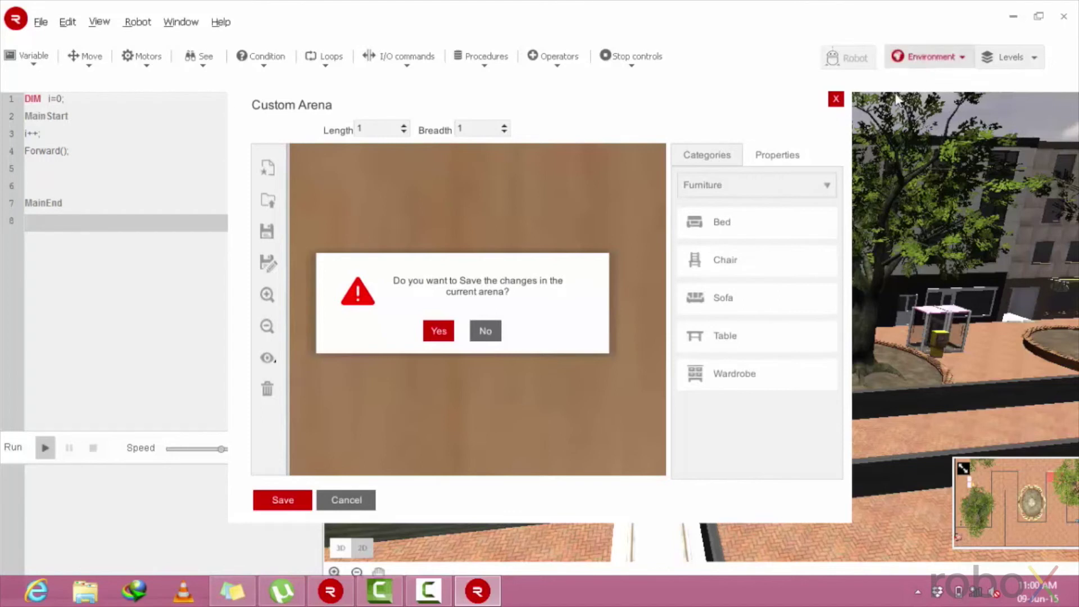
Decline saving so the Custom Arena editor closes back to the town-square level
click(484, 332)
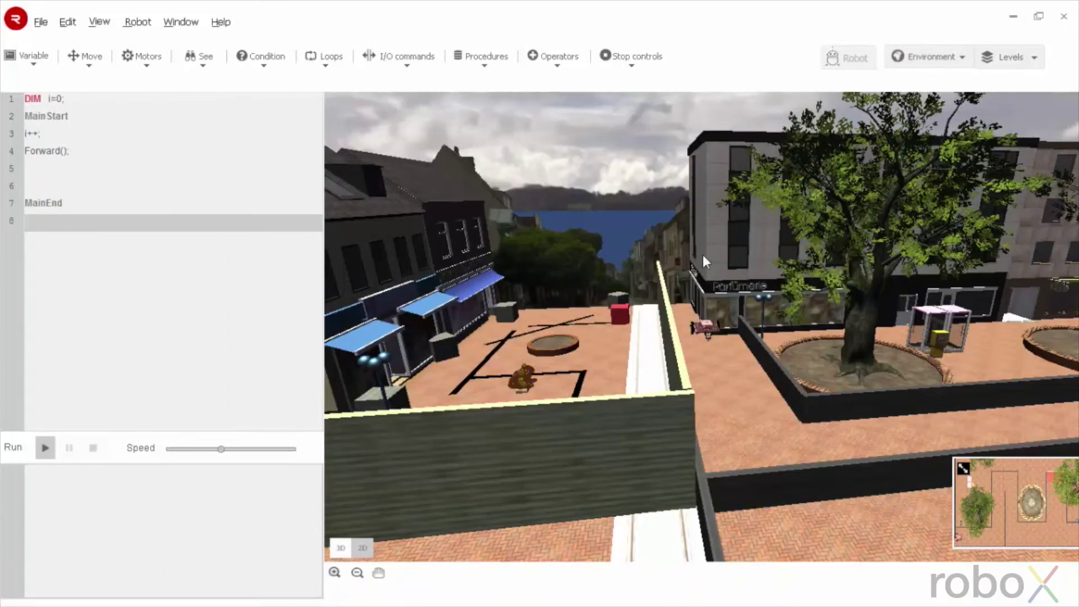